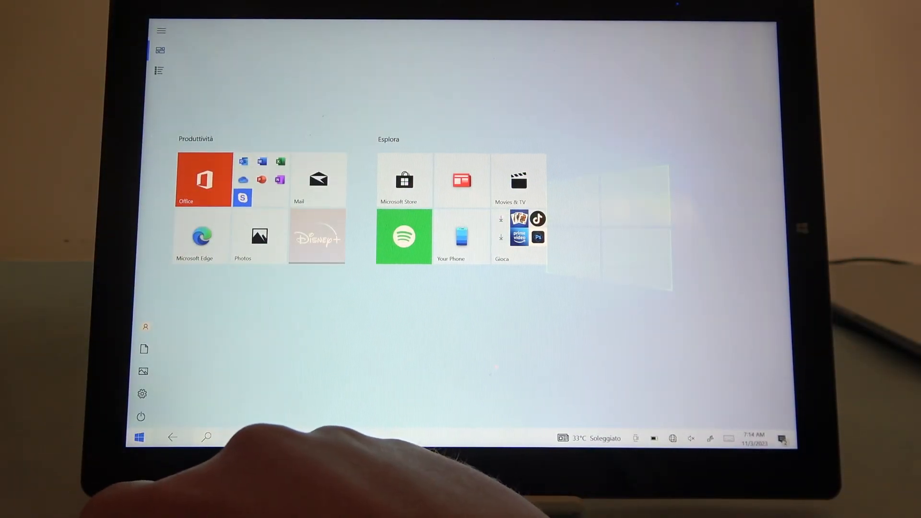
- Reach System > Display in Settings and toggle Night light on, then off again
{"action": "left_click", "coordinate": [142, 394]}
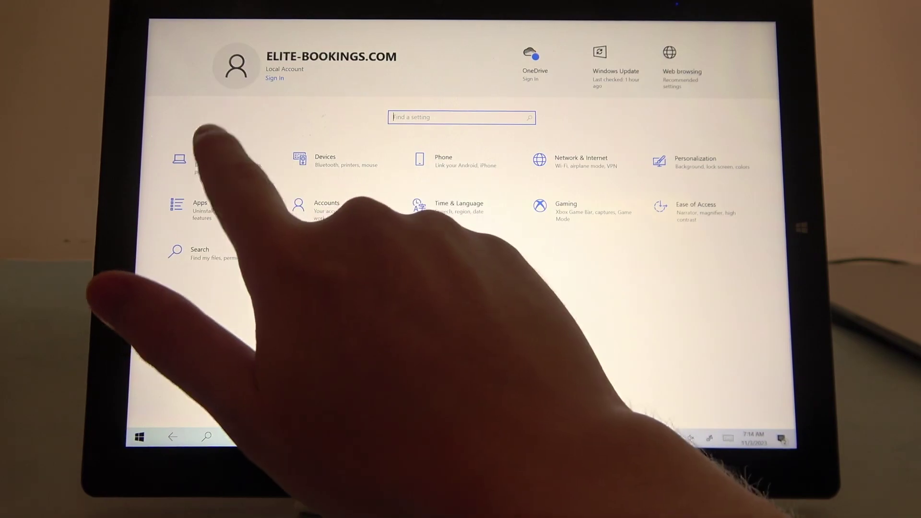
{"action": "left_click", "coordinate": [194, 160]}
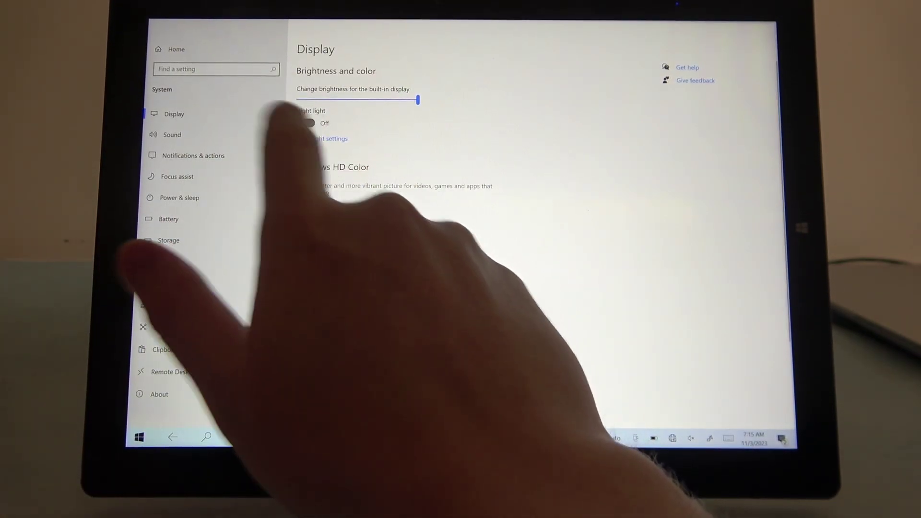
{"action": "left_click", "coordinate": [305, 122]}
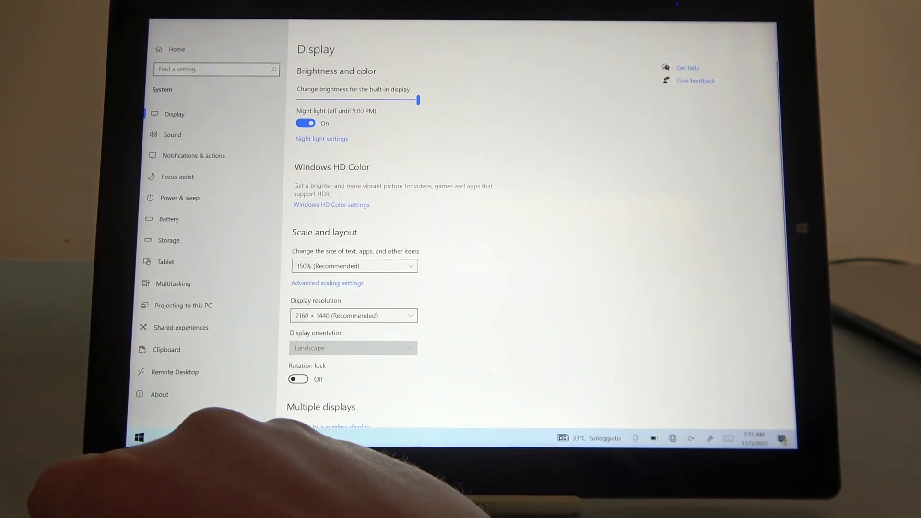
{"action": "left_click", "coordinate": [305, 123]}
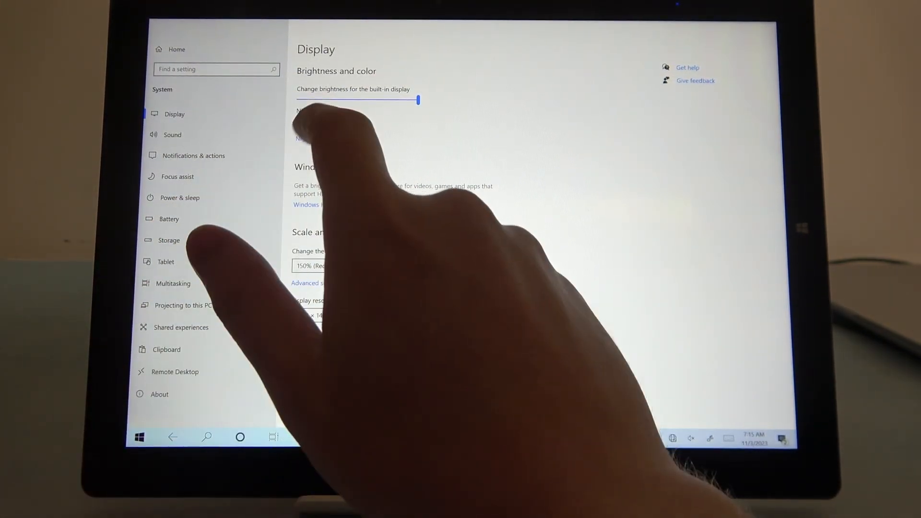
- Preview Night light strength via the slider, toggle its 9 PM–7 AM schedule on then off, and show Start
{"action": "left_click", "coordinate": [313, 138]}
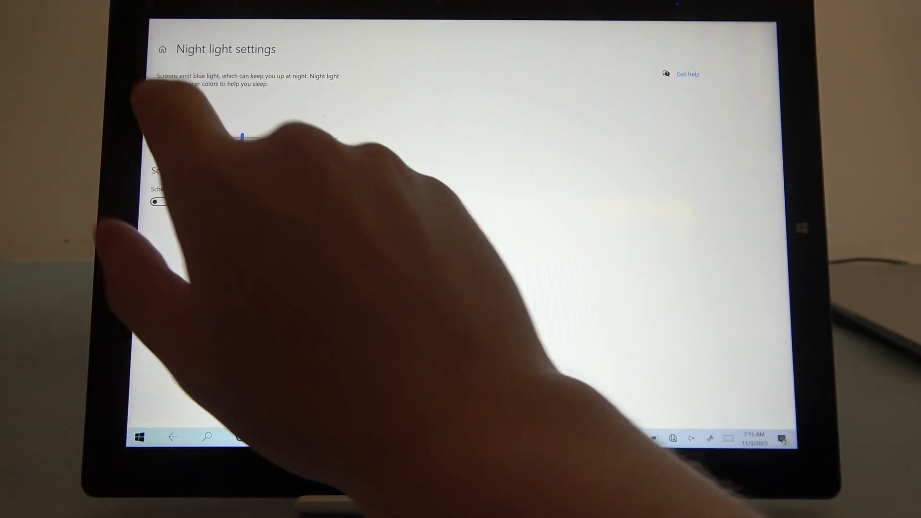
{"action": "mouse_move", "coordinate": [242, 137]}
{"action": "left_mouse_down"}
{"action": "mouse_move", "coordinate": [272, 138]}
{"action": "mouse_move", "coordinate": [191, 138]}
{"action": "mouse_move", "coordinate": [328, 137]}
{"action": "mouse_move", "coordinate": [283, 138]}
{"action": "left_mouse_up"}
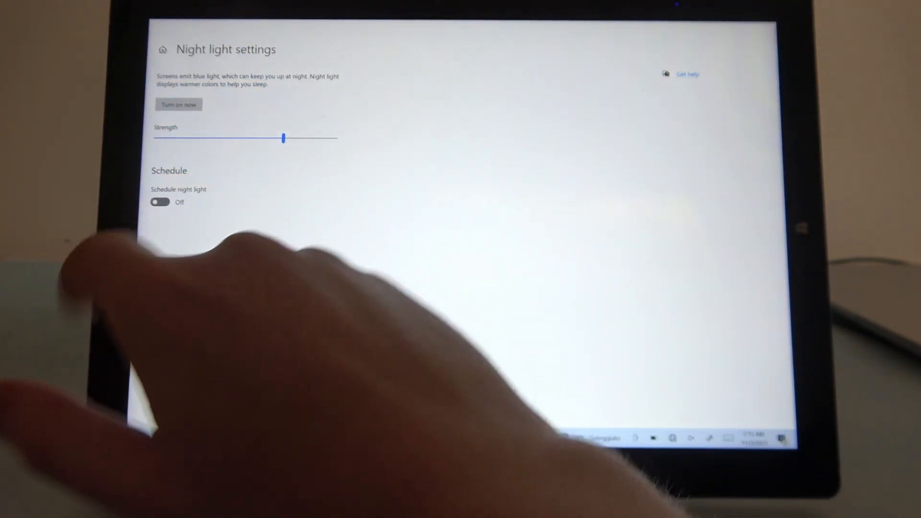
{"action": "left_click", "coordinate": [159, 202]}
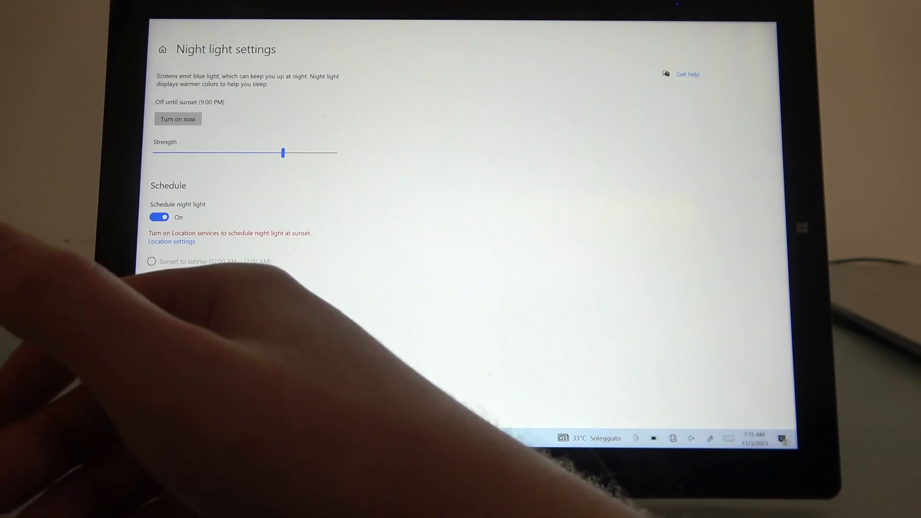
{"action": "left_click", "coordinate": [159, 216]}
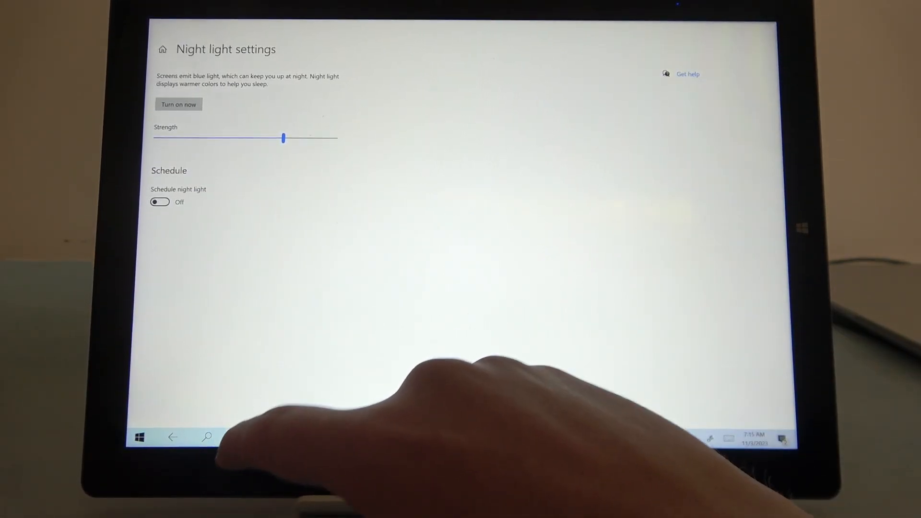
{"action": "left_click", "coordinate": [137, 437]}
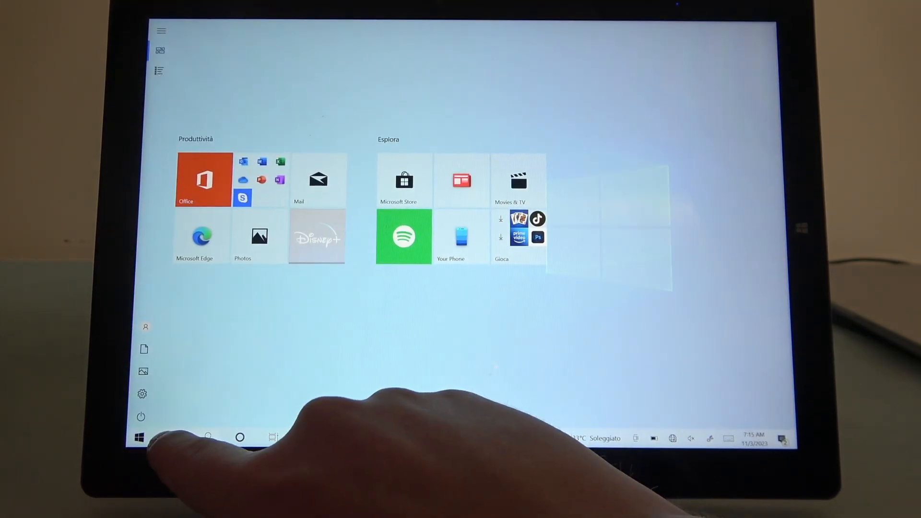